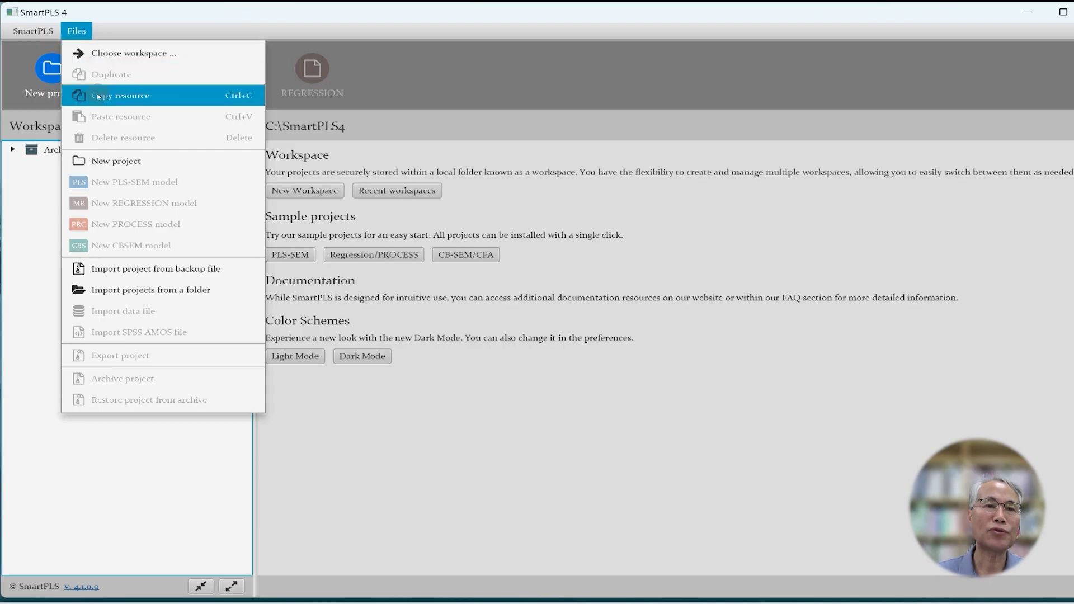
- Import the backup project 스마트팩토리 프로젝트(범주형 조절변수)_조절된 매개효과분석3.zip into the workspace, keeping its suggested name
left_click(137, 270)
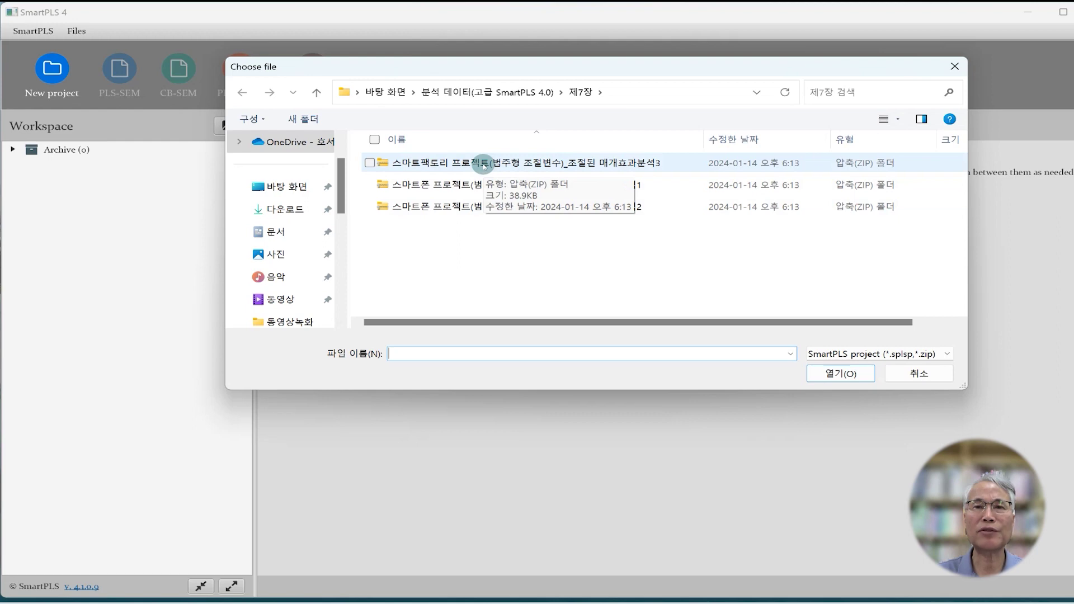
left_click(483, 165)
left_click(848, 375)
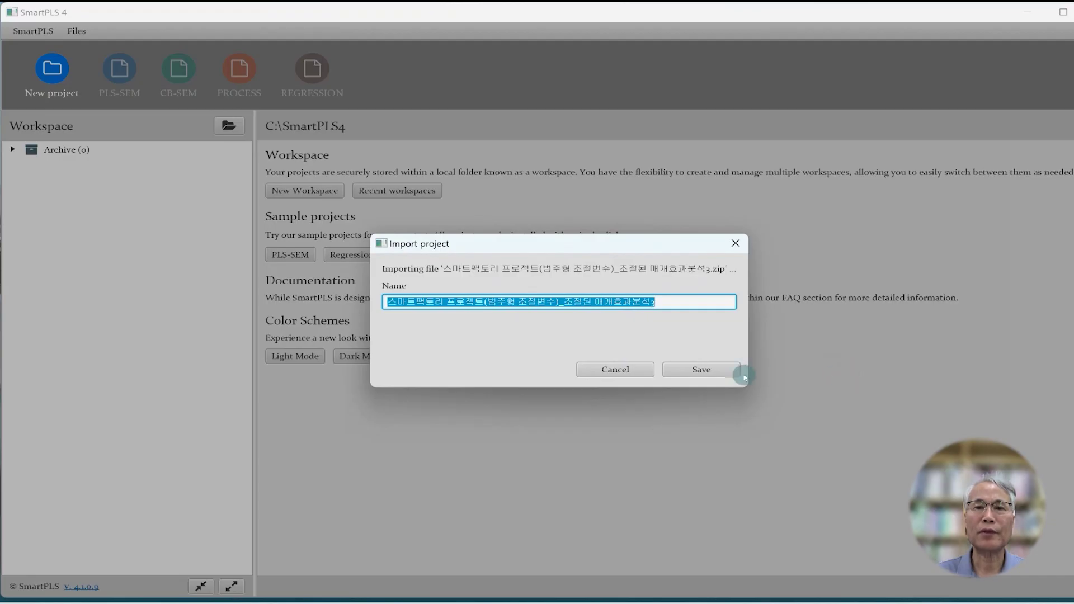
left_click(716, 372)
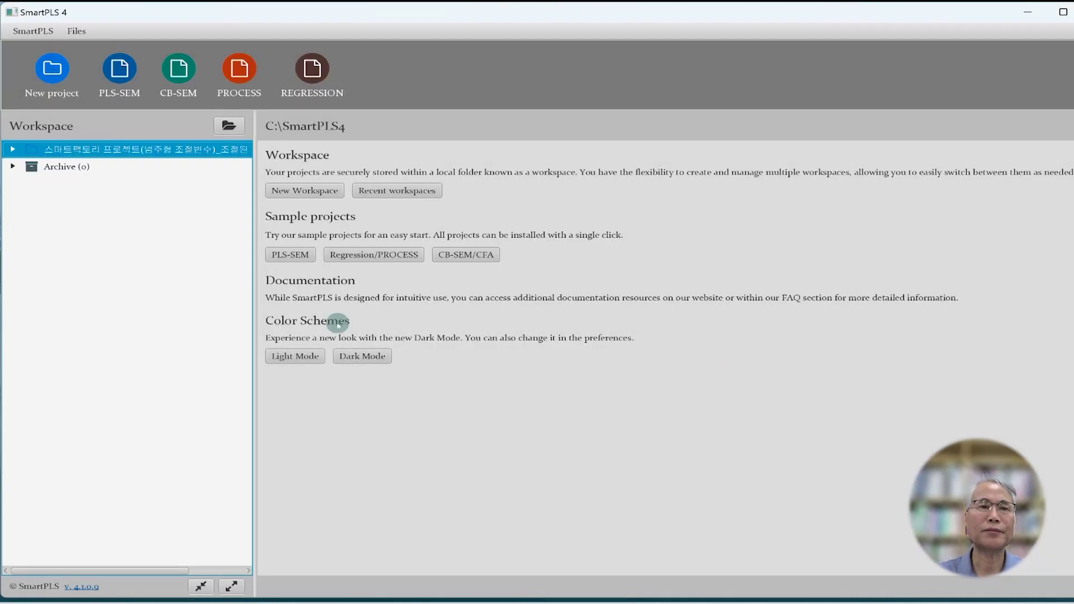
- Expand the imported project and open its dataset 제7장 조절된 매개효과검증 데이터3
double_click(113, 154)
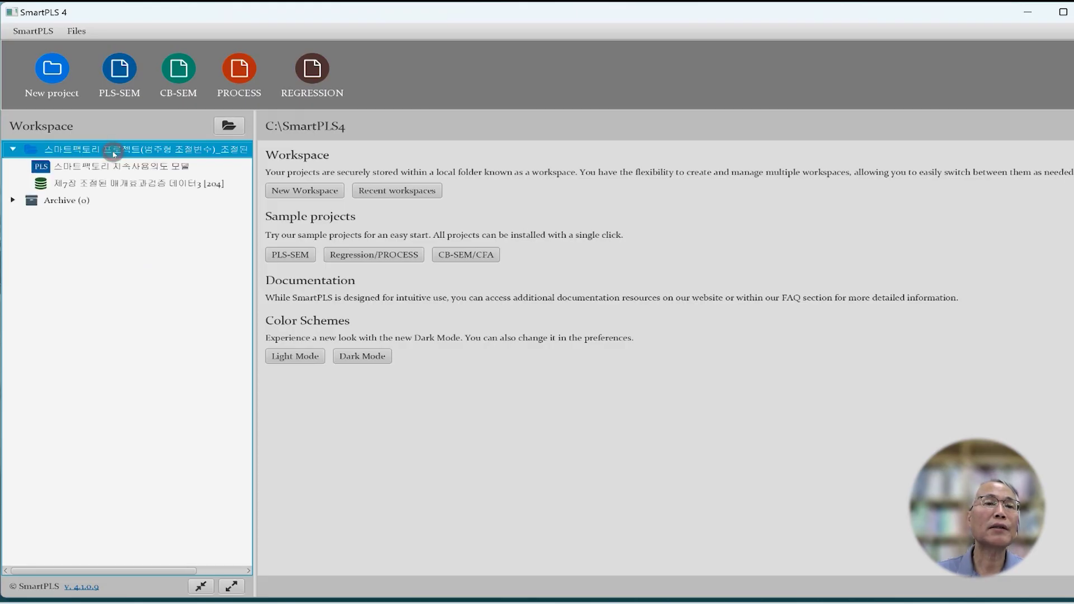
left_click(123, 185)
double_click(122, 184)
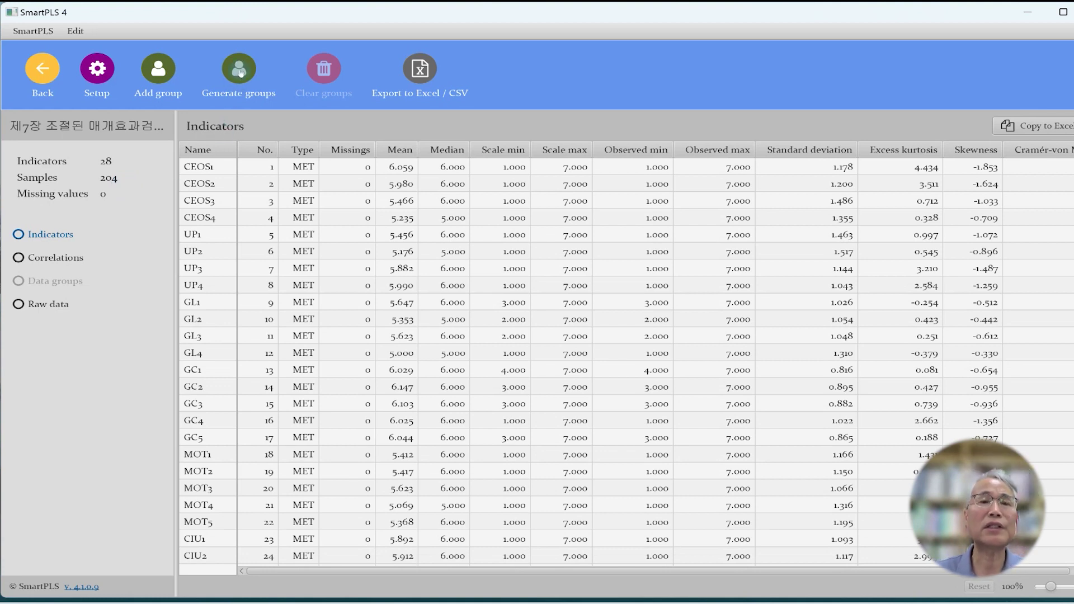
- Generate data groups from the GENDER indicator with name pattern Group_$27 and a minimum of 10 cases per group
left_click(240, 72)
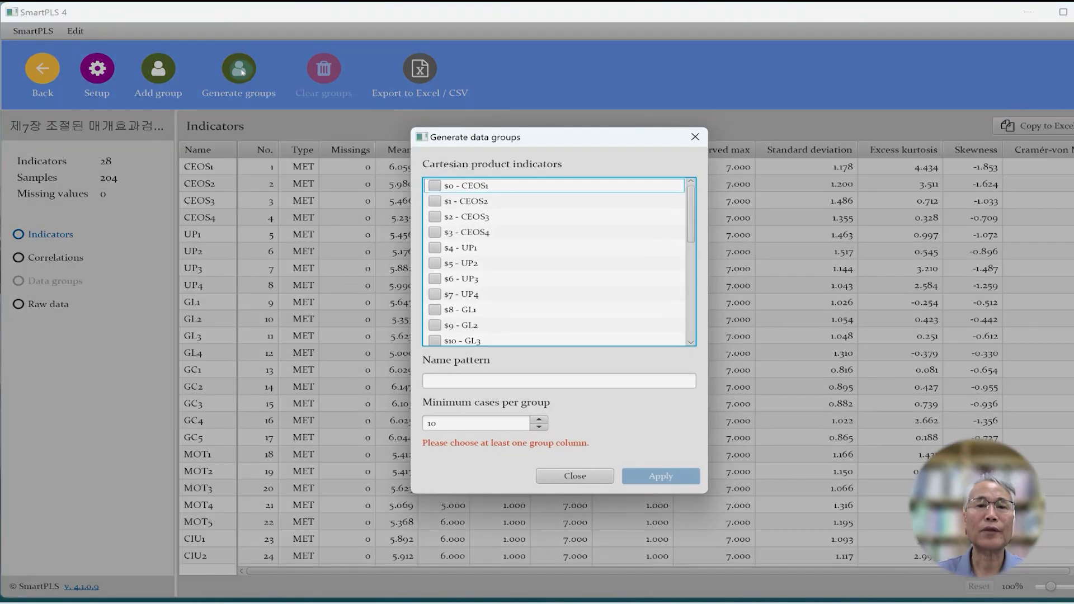
left_click_drag(687, 228, 687, 323)
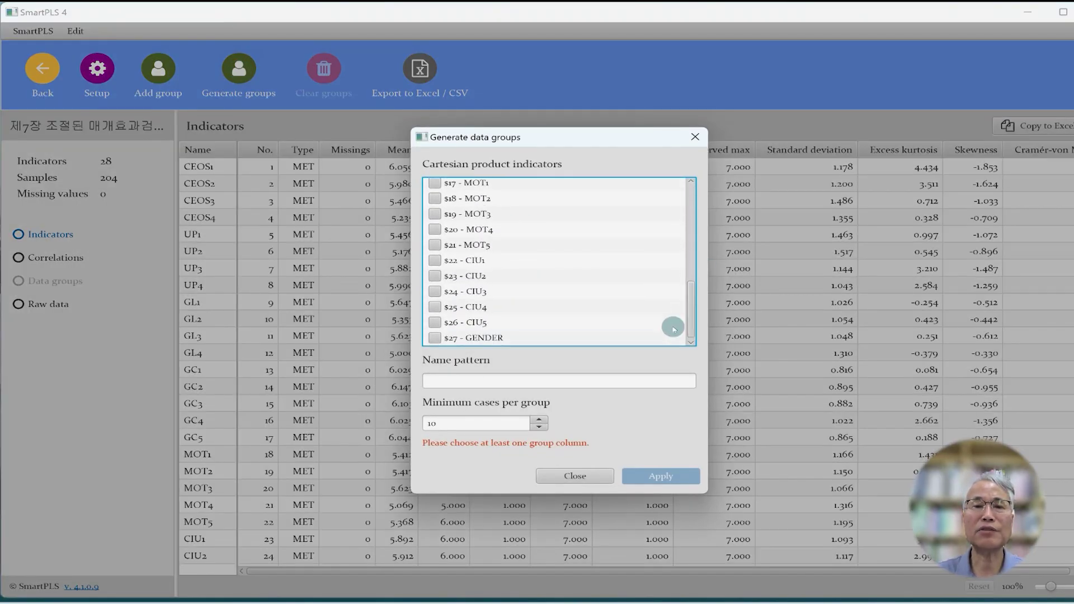
left_click(436, 337)
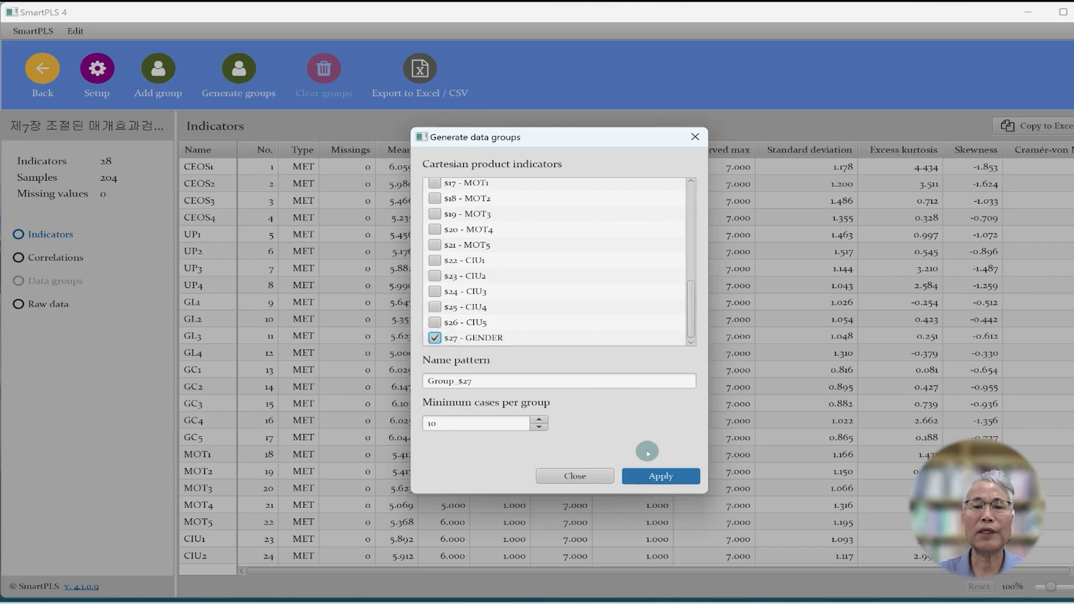
left_click(653, 477)
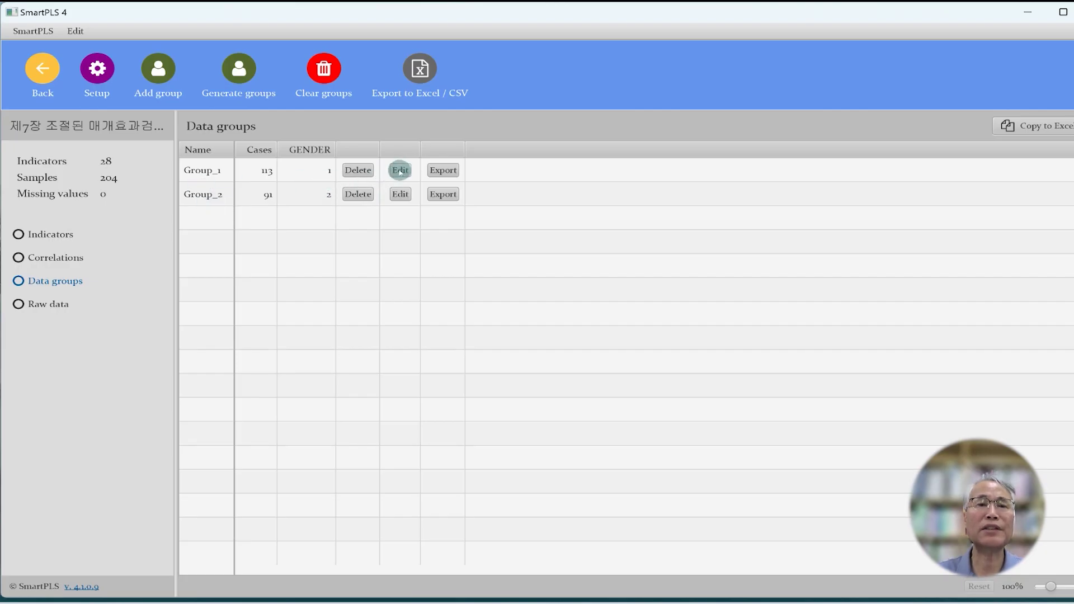
- Rename the data group for GENDER equal to 1 as 남자집단
left_click(401, 171)
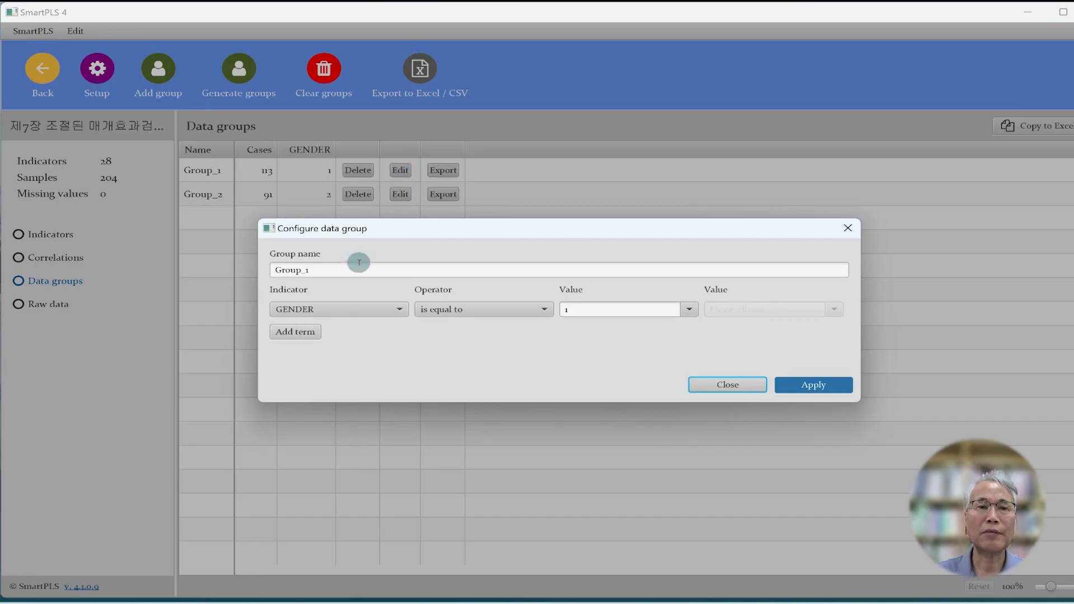
left_click_drag(335, 271, 254, 266)
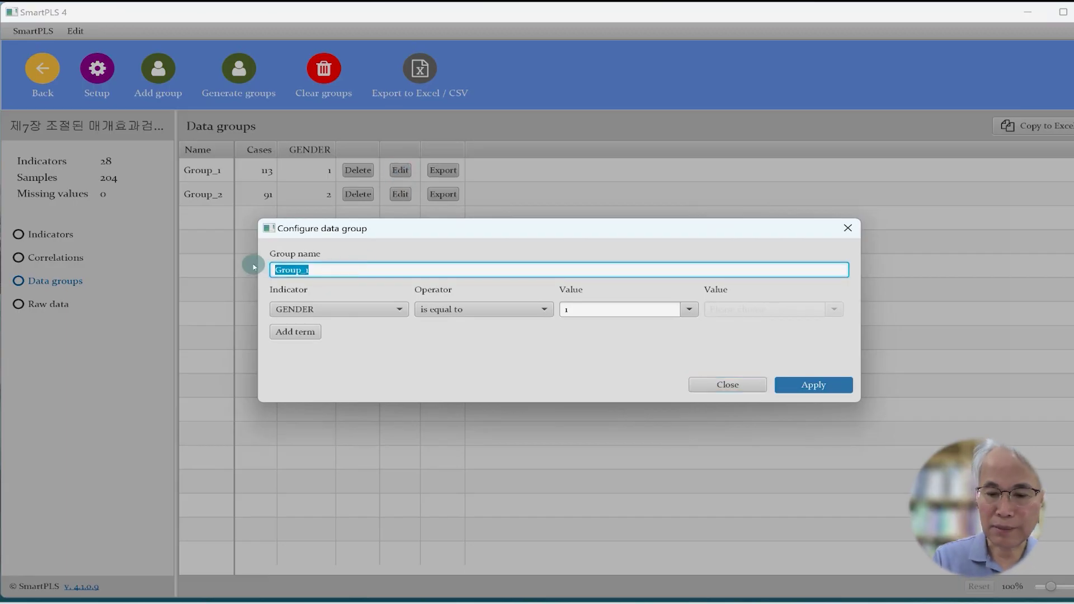
type("ㄴ")
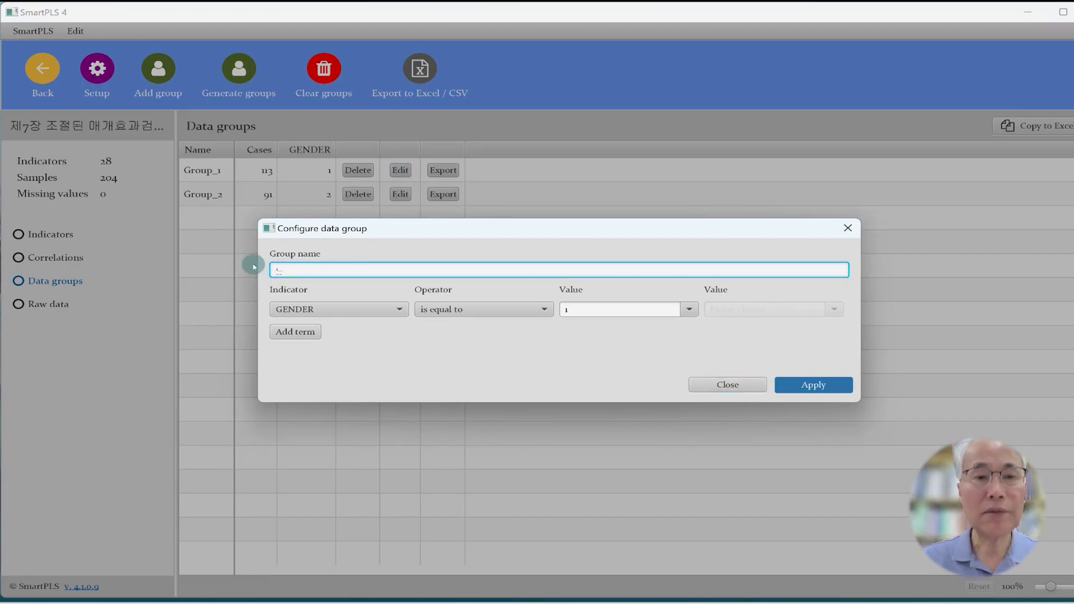
type("ㅏㅁㅈㅏㅅㅣ")
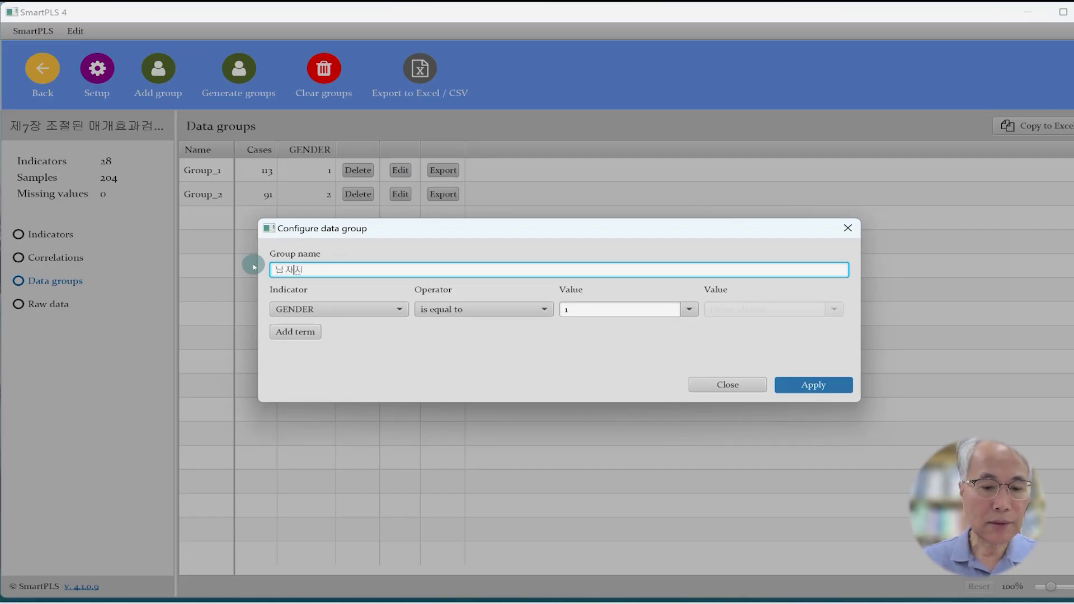
type("ㅂㄷㅏㄴ")
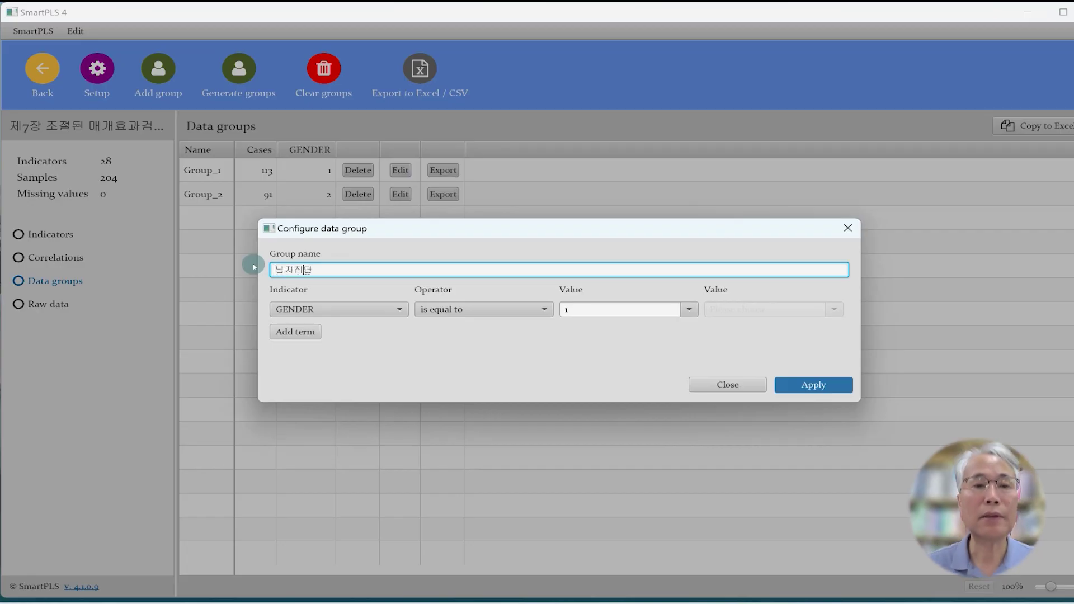
left_click(794, 374)
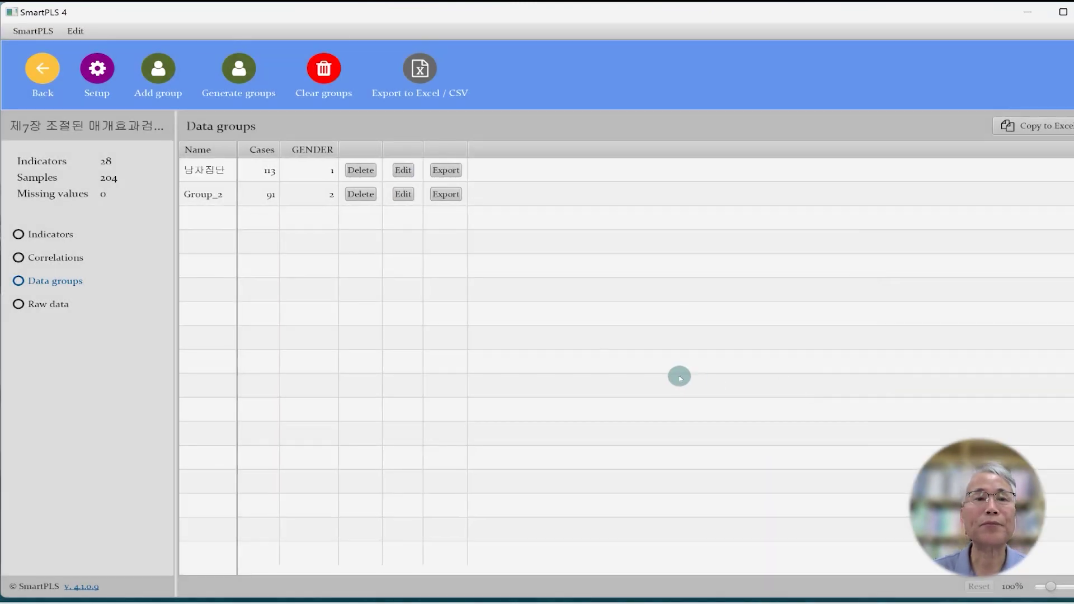
- Rename the data group for GENDER equal to 2 as 여자집단
left_click(404, 197)
left_click_drag(336, 271, 229, 271)
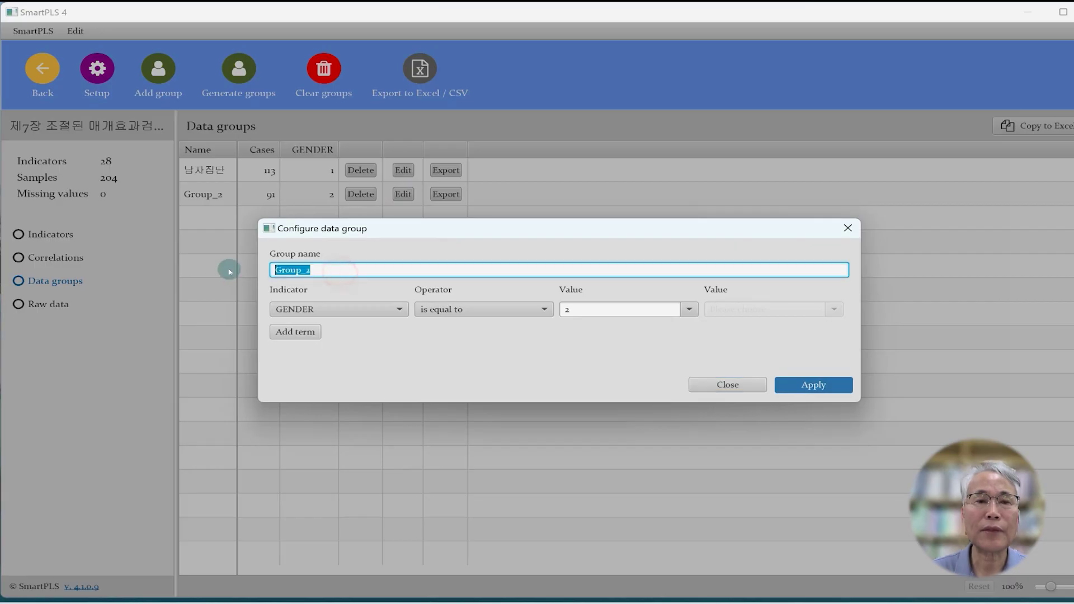
type("여")
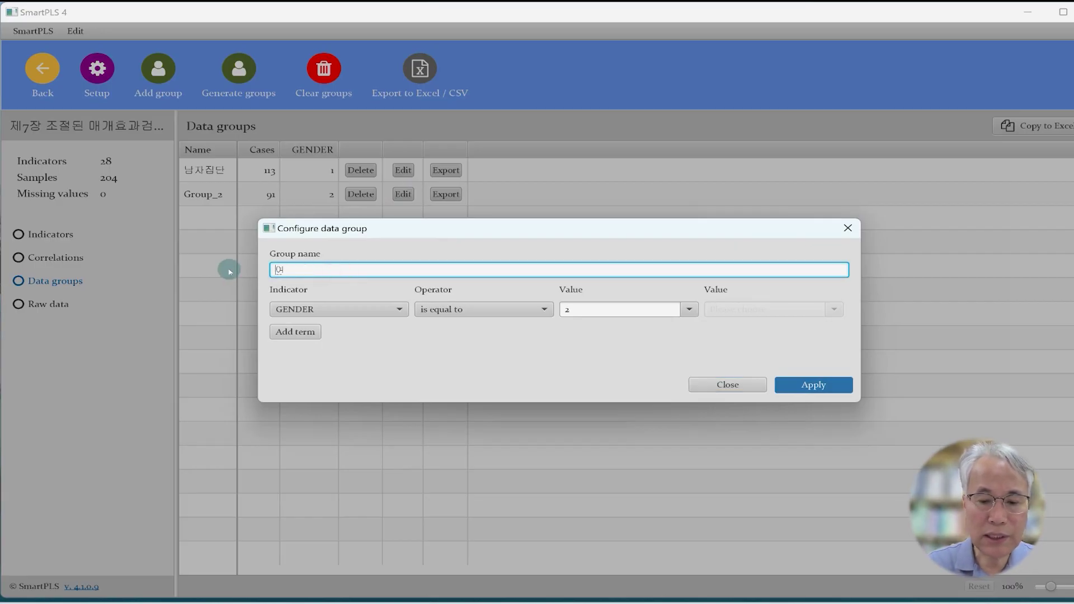
type("사집다")
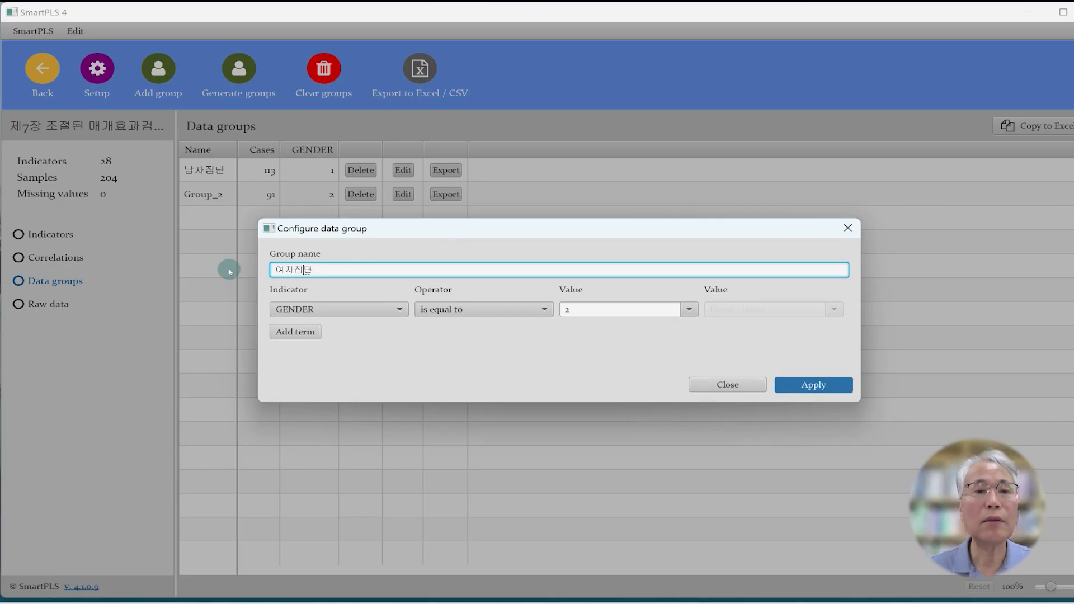
left_click(826, 386)
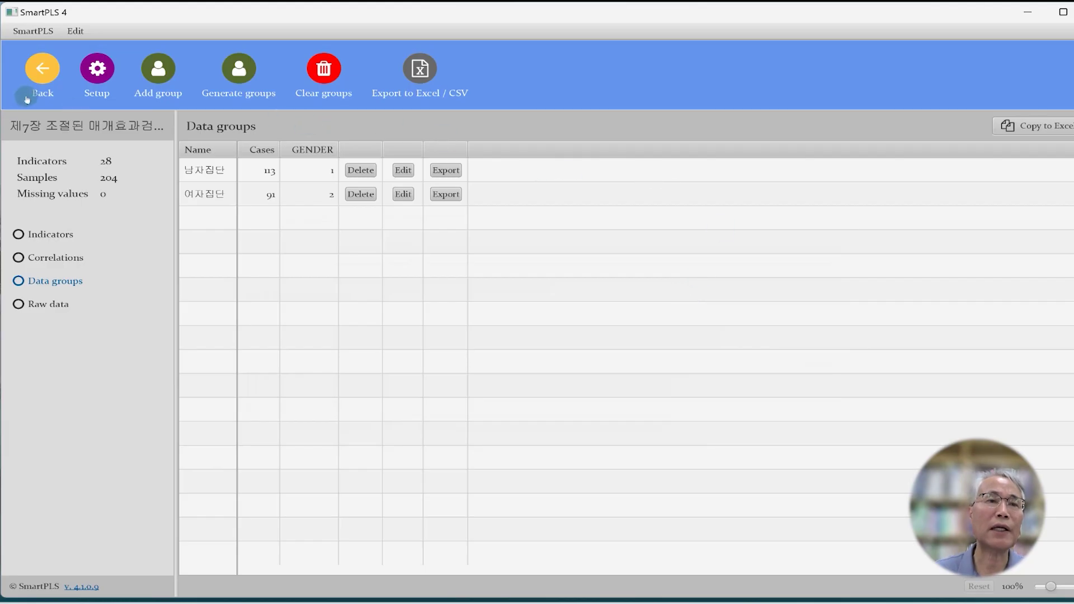
- Return to the workspace, open the PLS-SEM model 스마트팩토리 지속사용의도 모델, and narrow the indicator list to enlarge the canvas
left_click(45, 70)
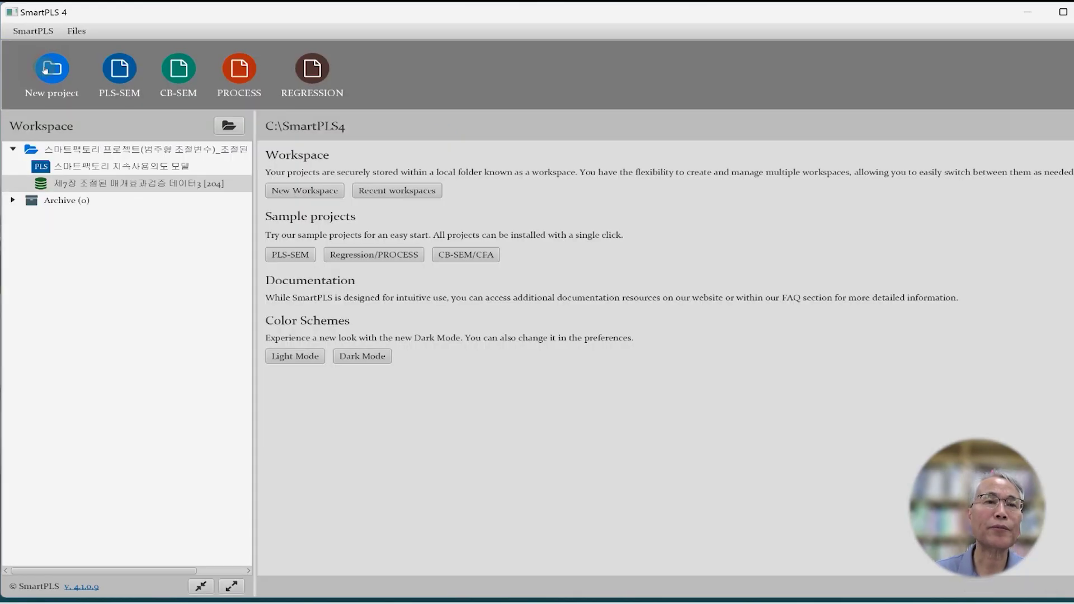
left_click(114, 167)
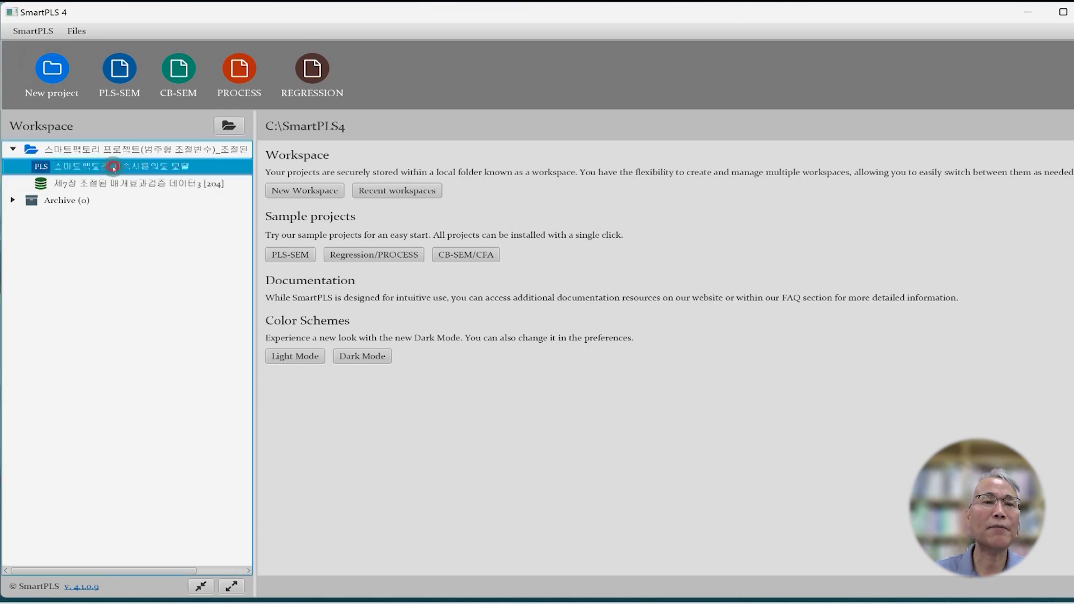
double_click(114, 166)
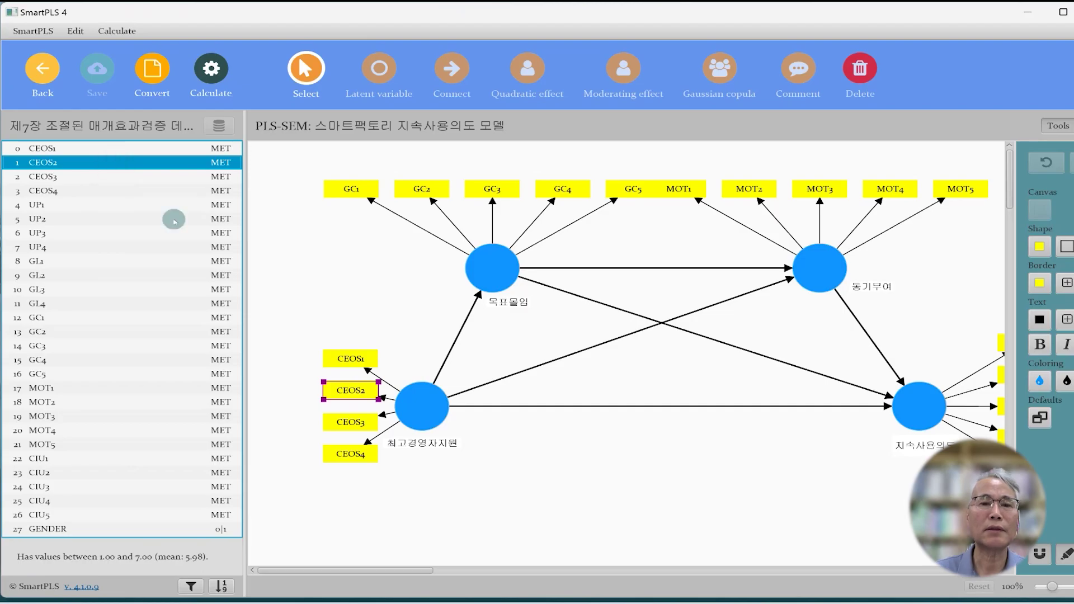
left_click(307, 295)
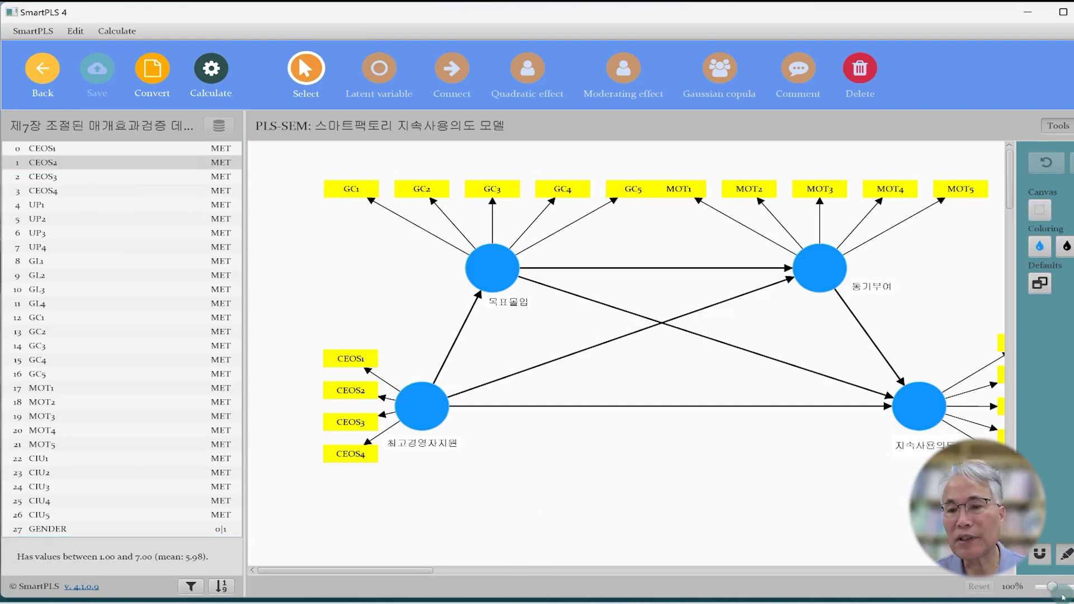
left_click_drag(249, 253, 176, 251)
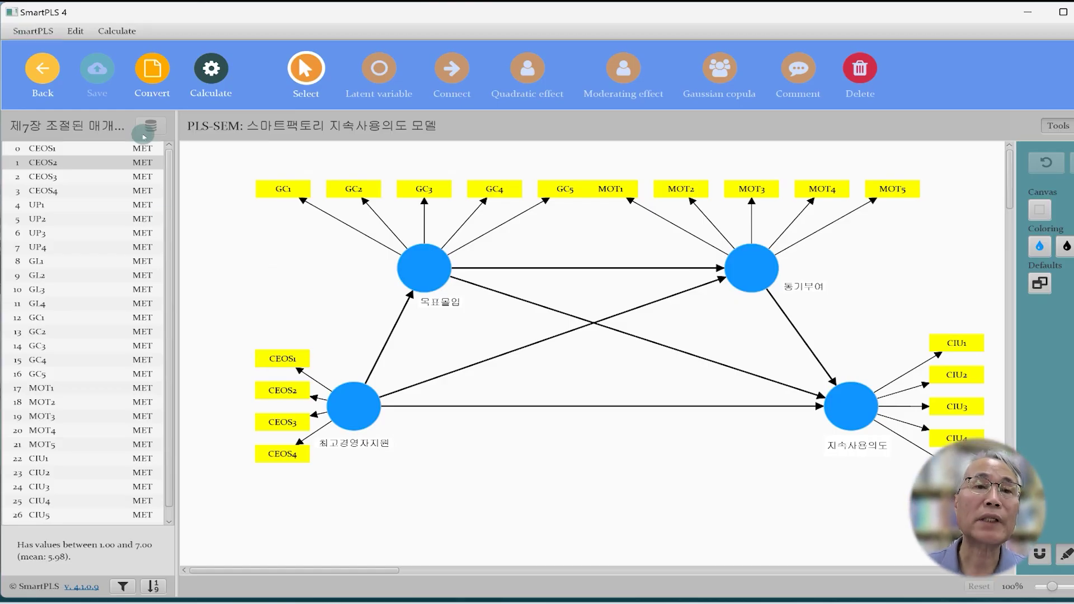
- Run a permutation multigroup analysis with 남자집단 as Group A and 여자집단 as Group B, using 1000 permutations, two tailed, at 0.05 significance
left_click(211, 77)
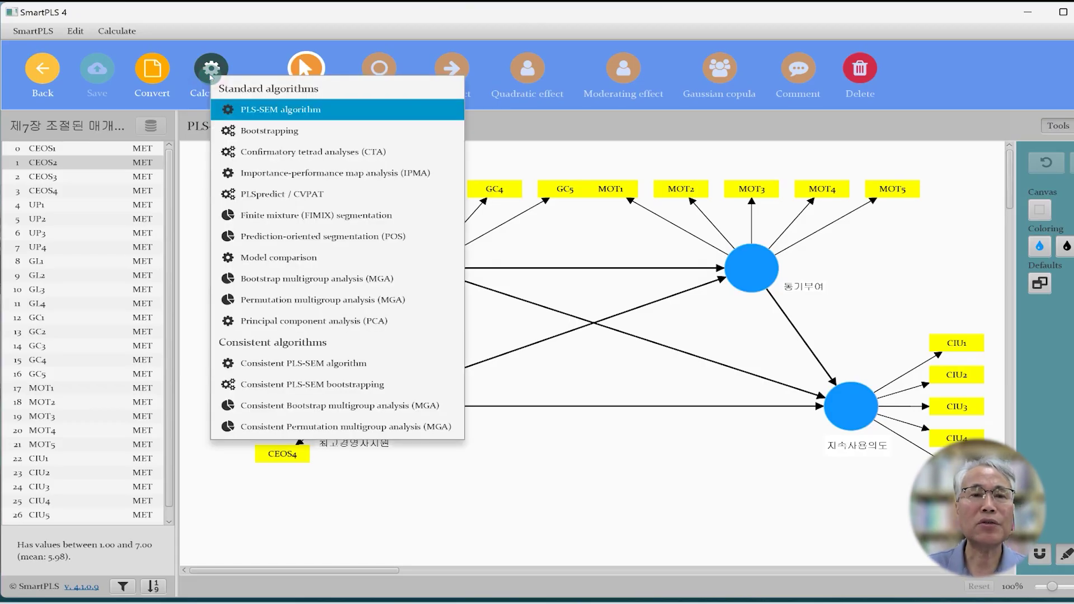
left_click(298, 300)
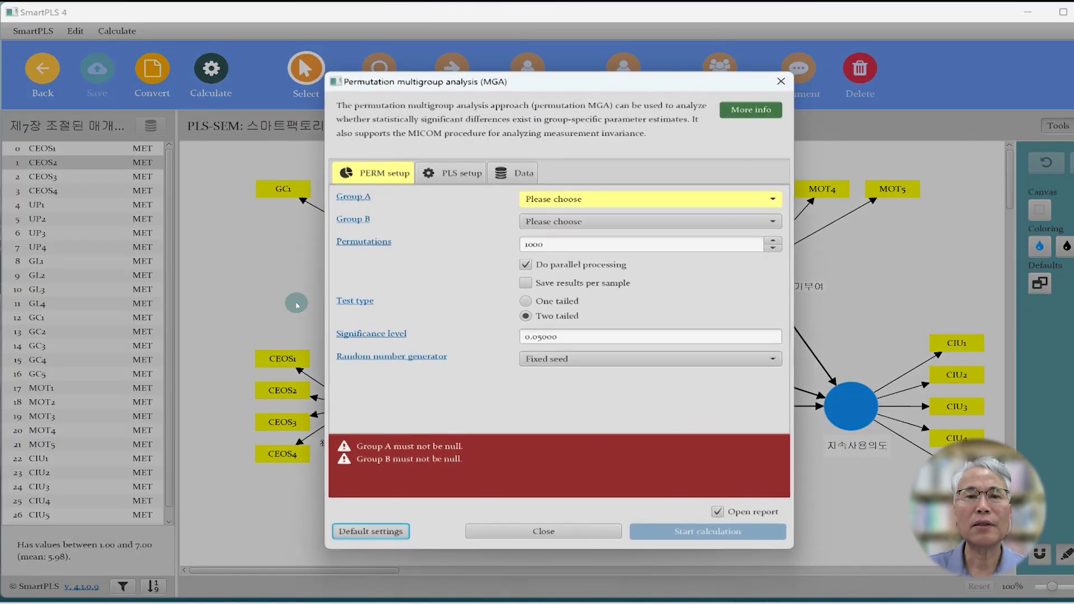
left_click(598, 200)
left_click(594, 211)
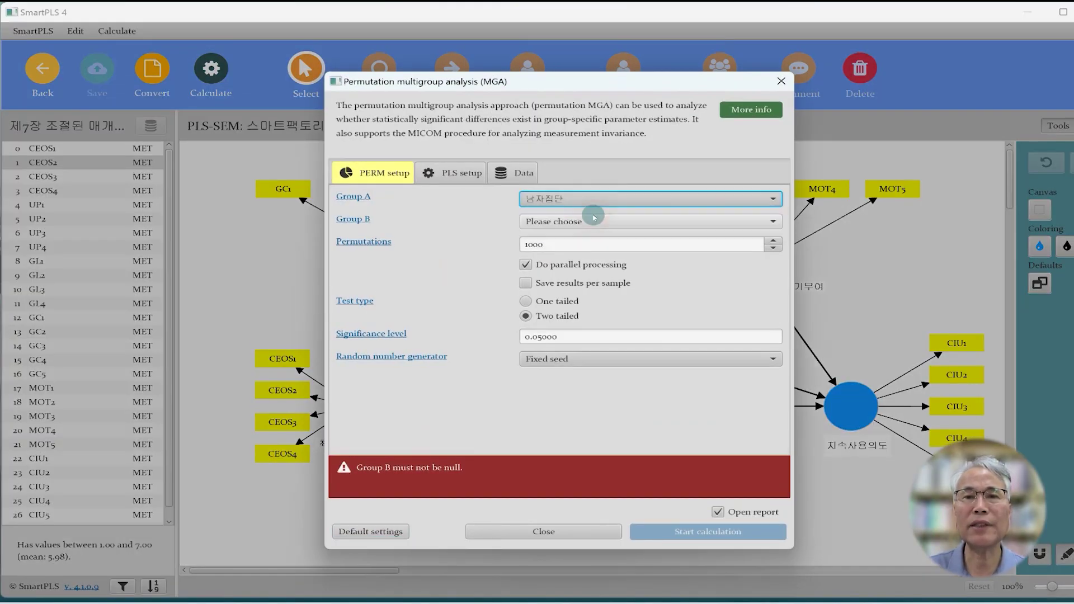
left_click(598, 225)
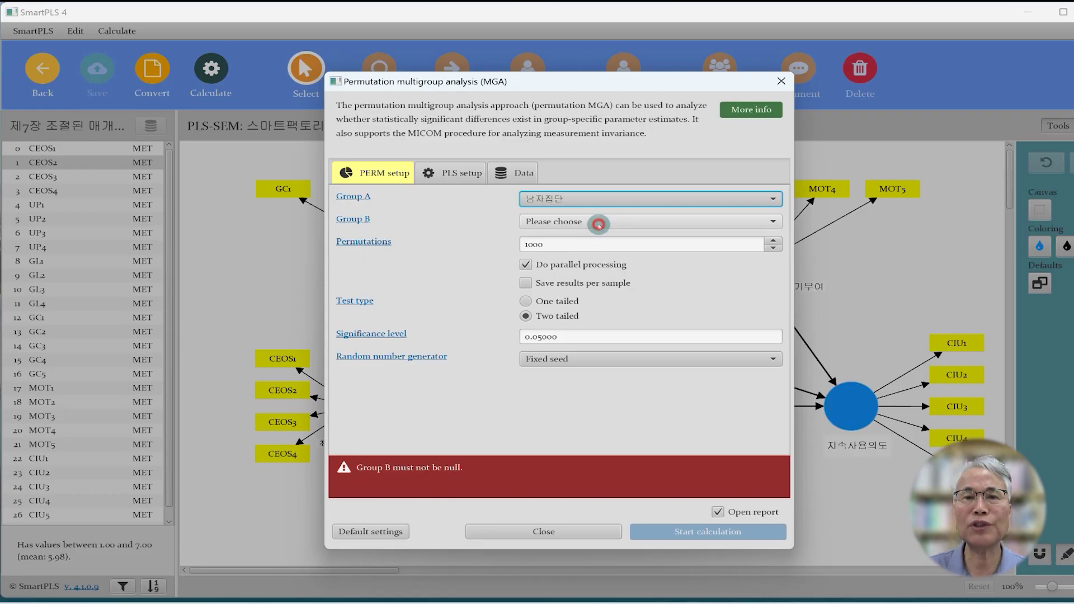
left_click(570, 259)
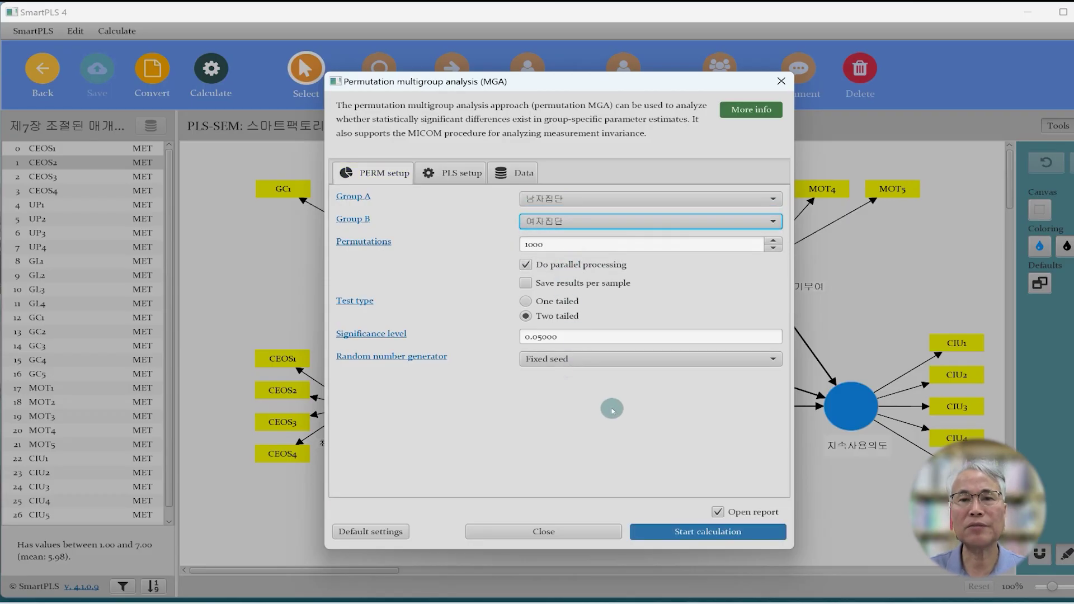
left_click(693, 534)
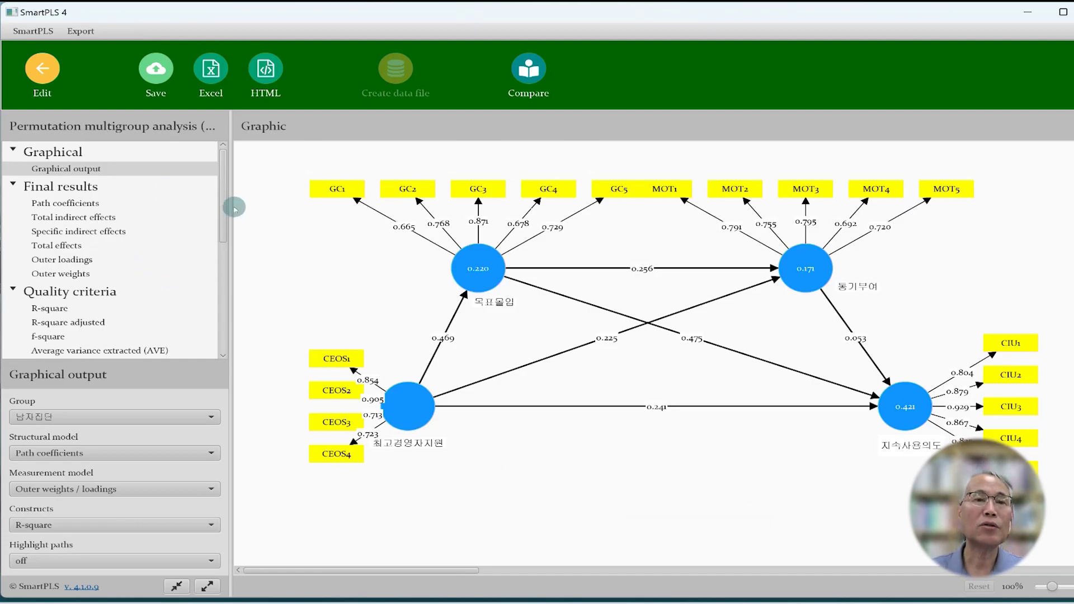
- Examine the MICOM results under the quality criteria: Step 2, Step 3a (mean) and Step 3b (variance)
left_click_drag(221, 221, 220, 272)
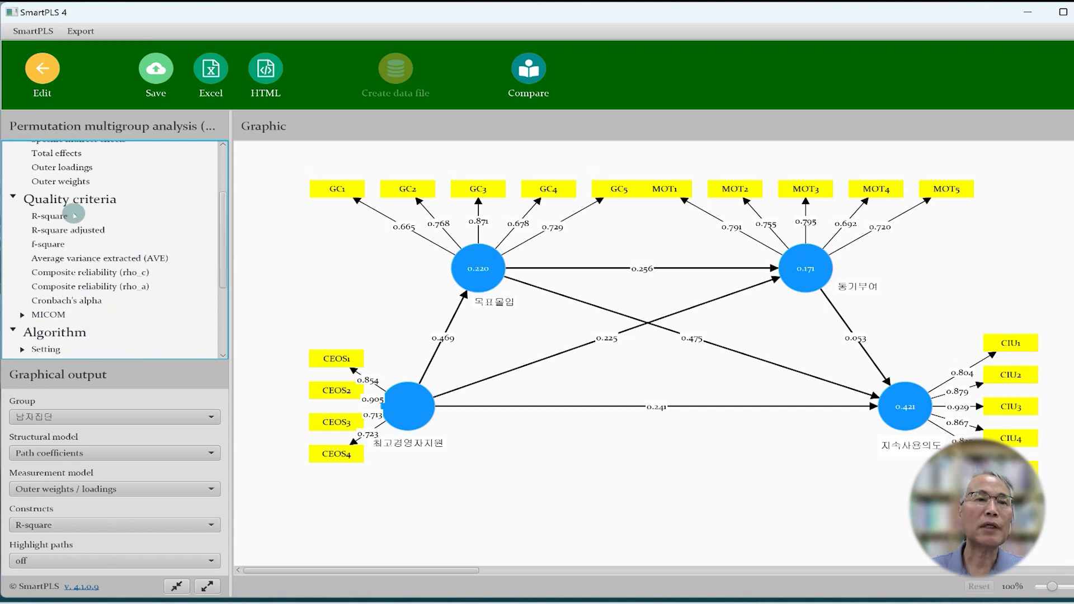
left_click(22, 200)
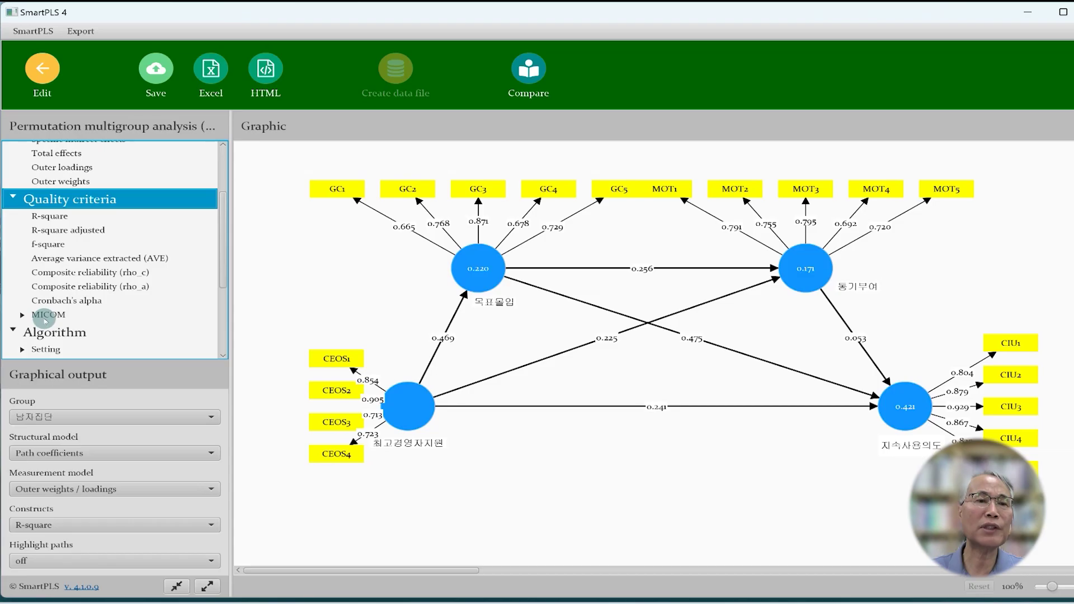
left_click(44, 316)
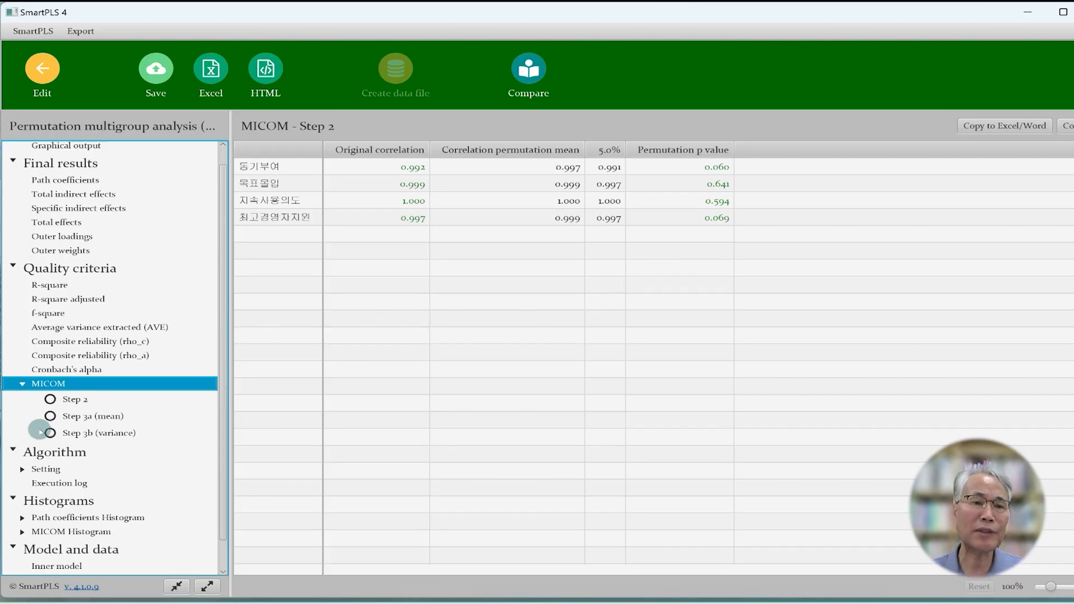
left_click(51, 418)
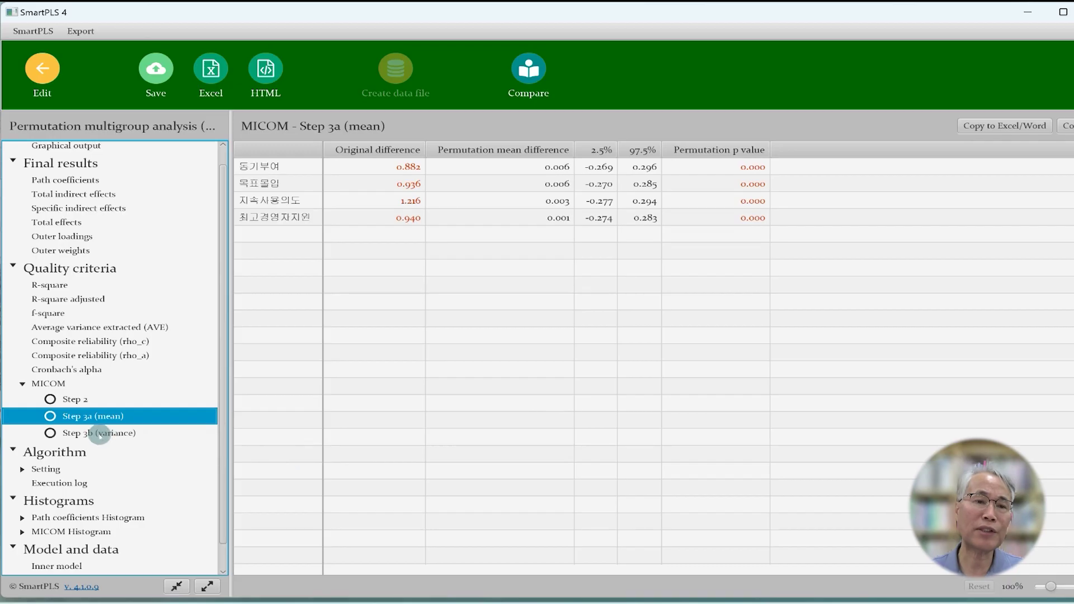
left_click(98, 435)
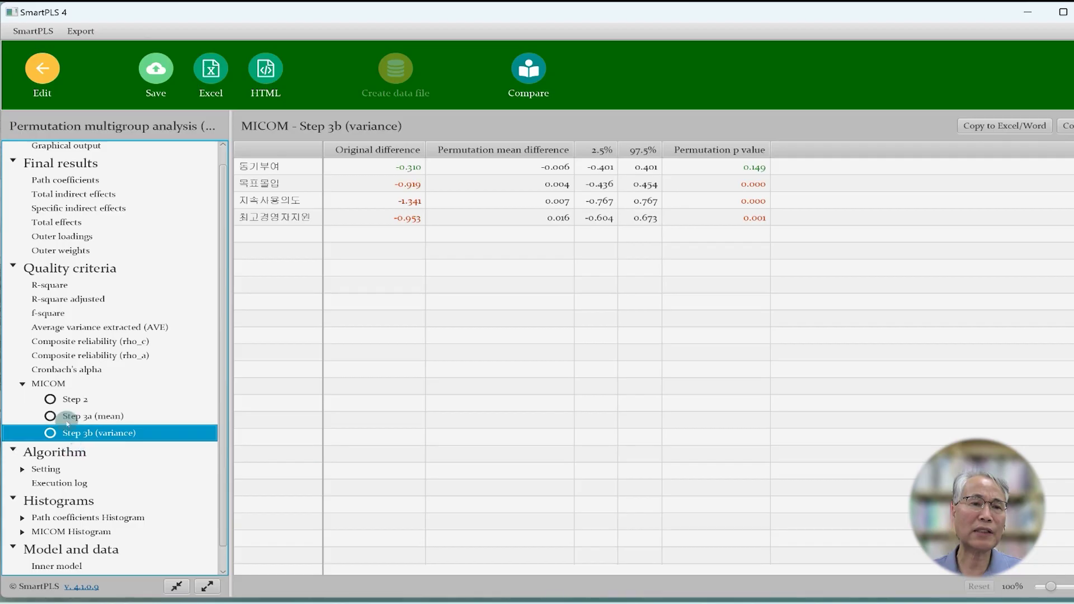
- Review the MICOM Step 2 results again and return from the permutation report to the model
left_click(52, 401)
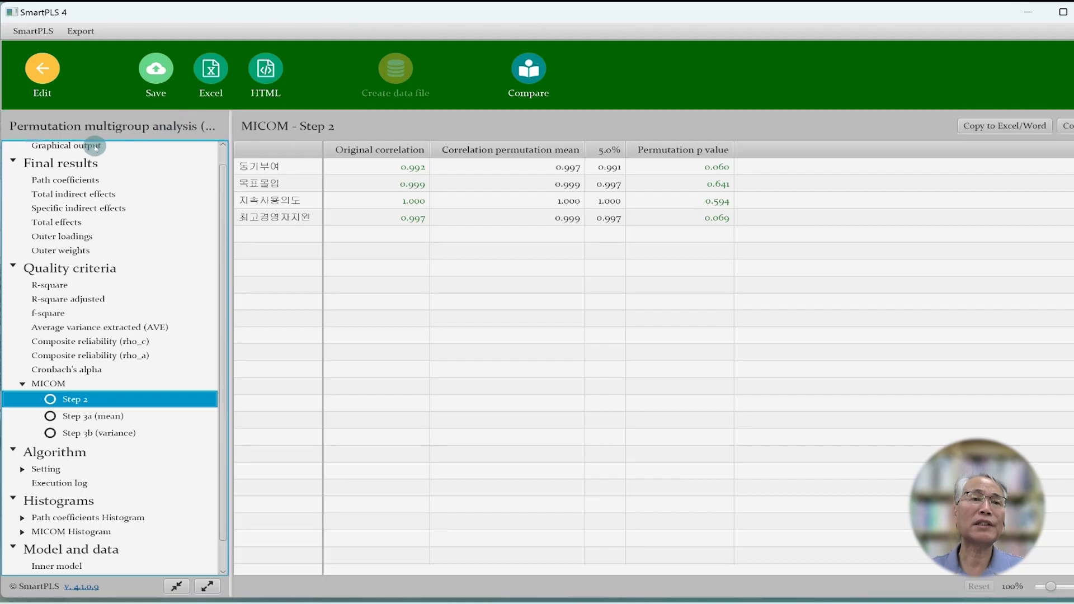
left_click(42, 73)
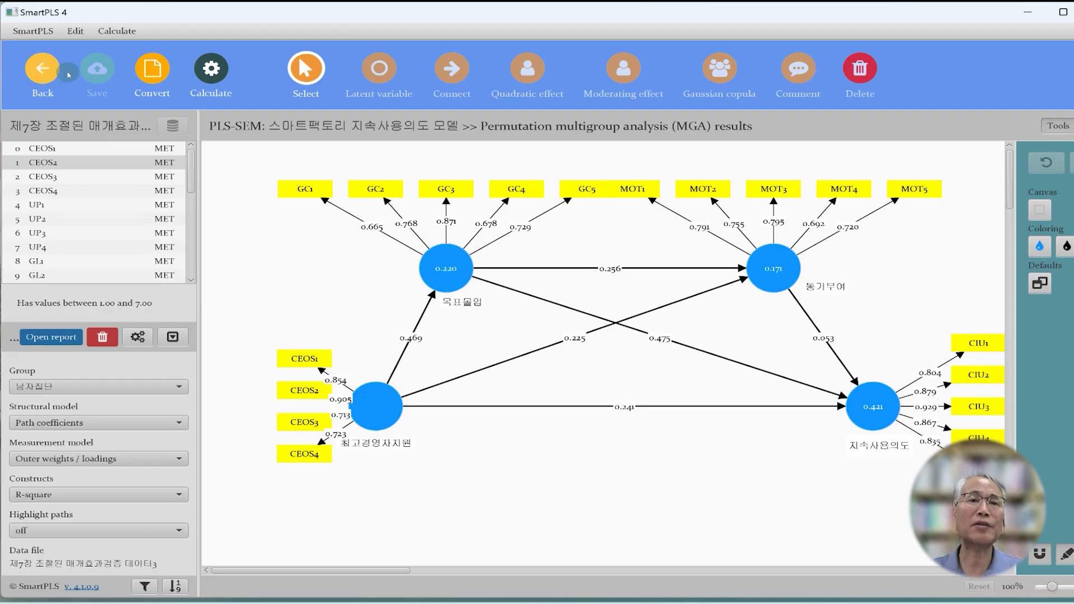
- Run a bootstrap multigroup analysis with 남자집단 in Groups A and 여자집단 in Groups B, and open the Bootstrap MGA results for specific indirect effects
left_click(212, 77)
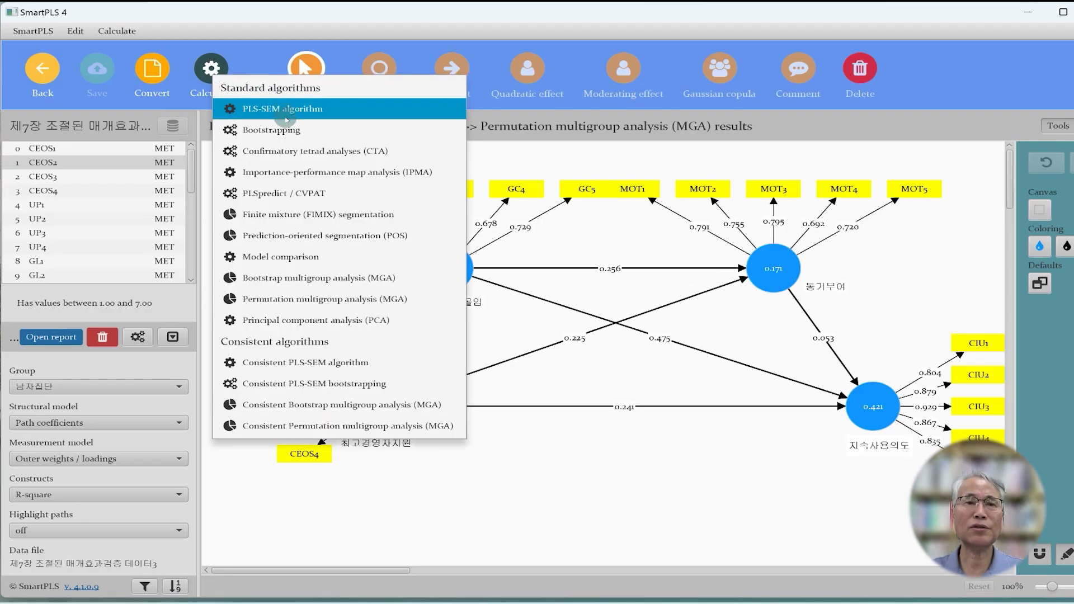
left_click(303, 281)
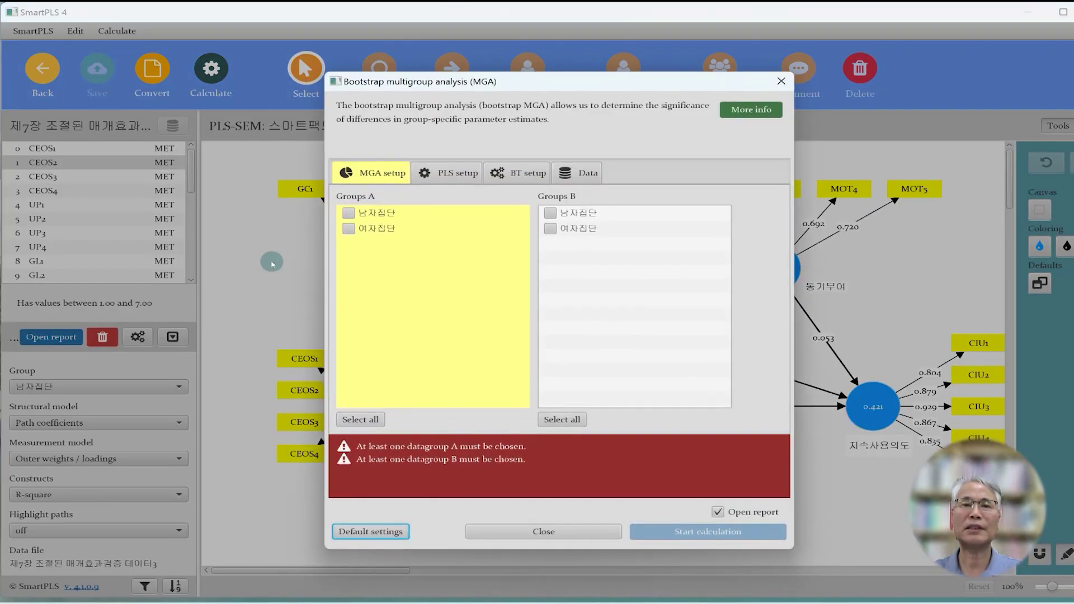
left_click(352, 214)
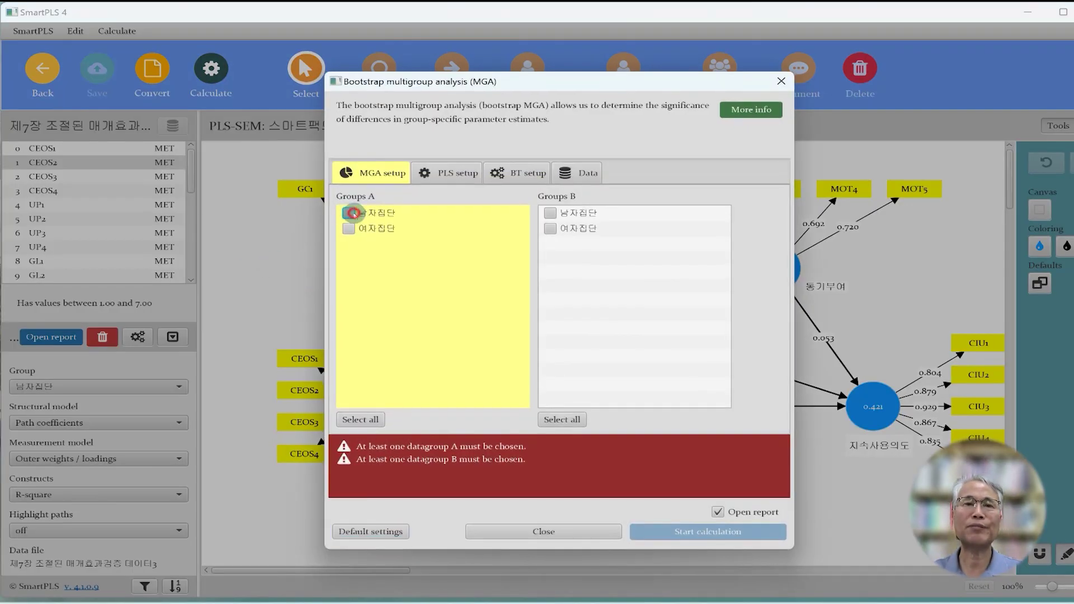
left_click(551, 229)
left_click(692, 533)
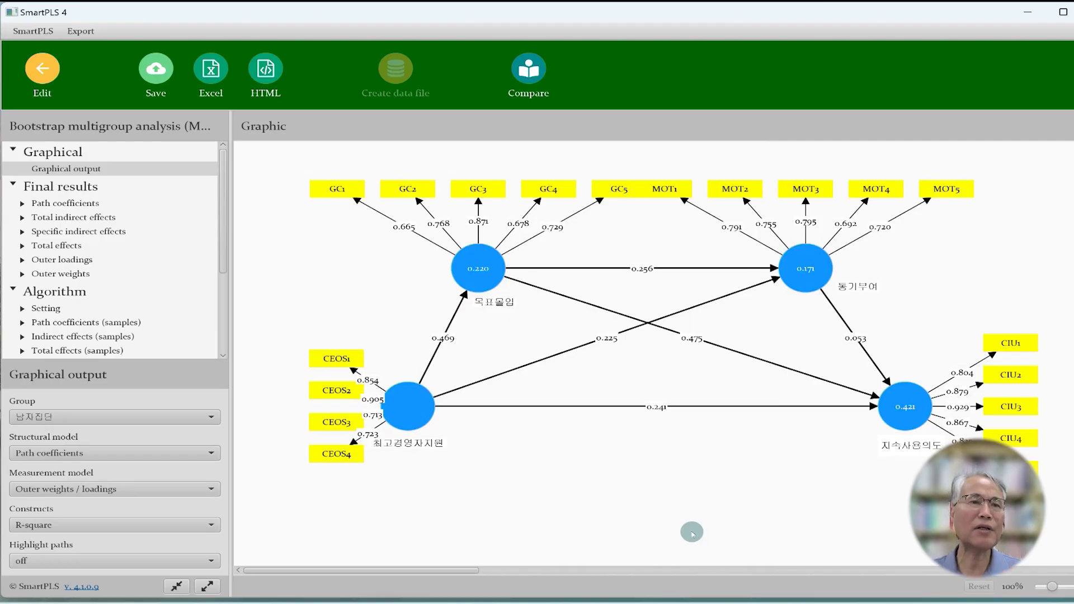
left_click(99, 233)
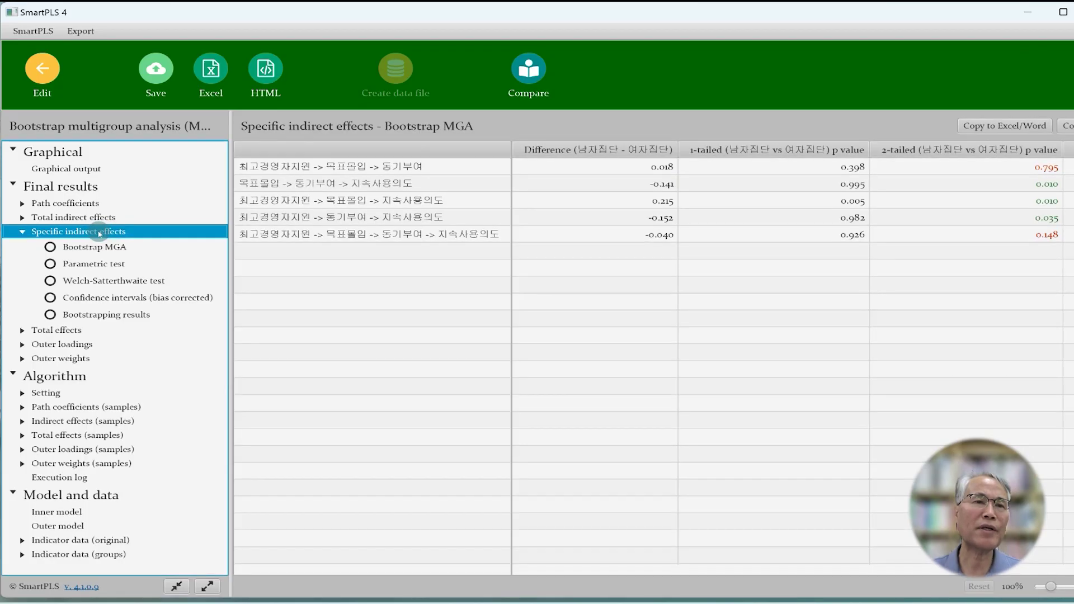